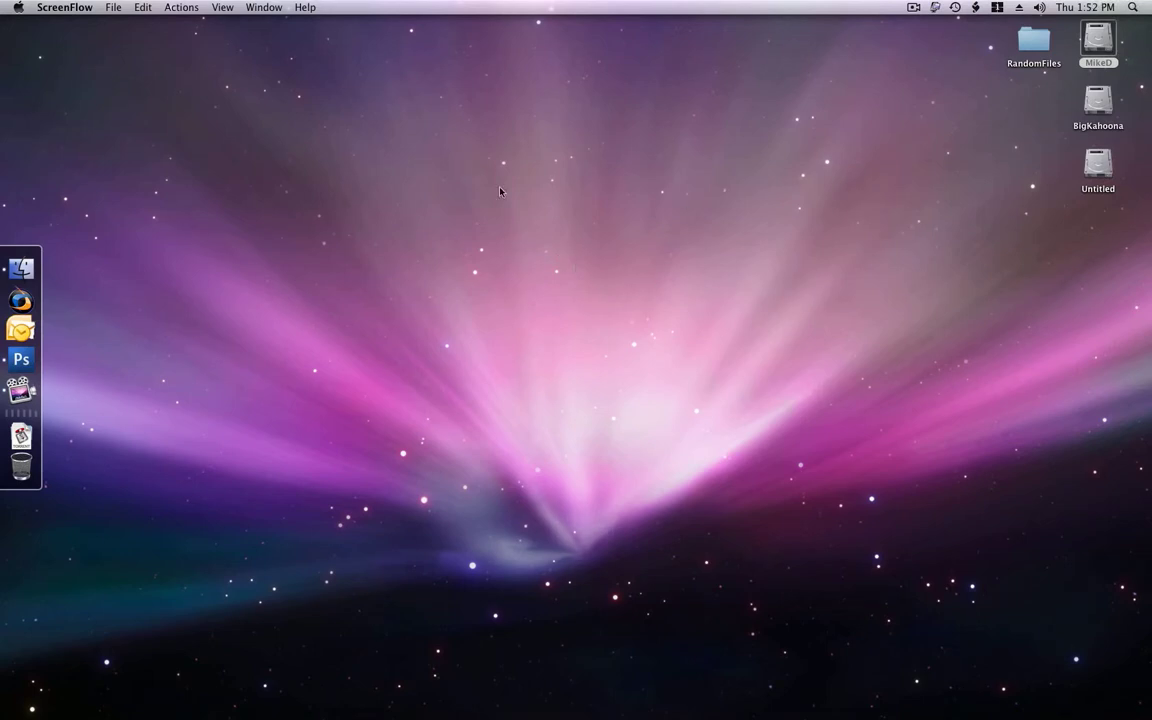
Open the MikeD drive in a Finder window moved to the centre of the screen.
key(super+Tab)
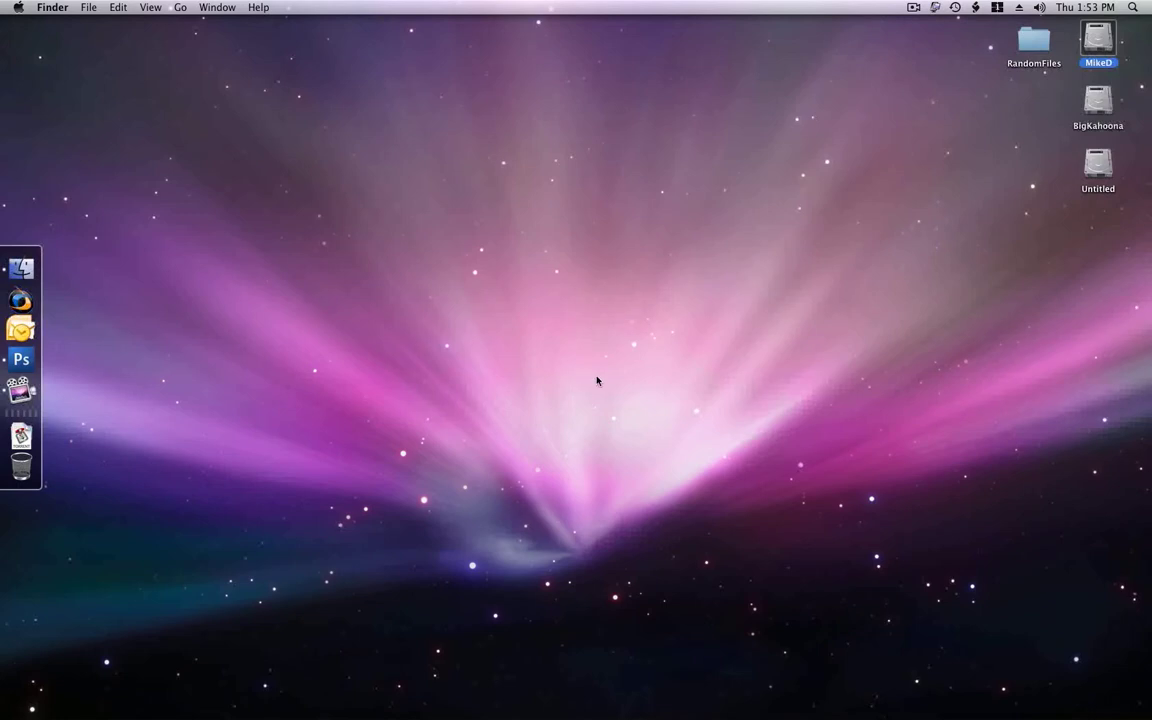
click(1017, 152)
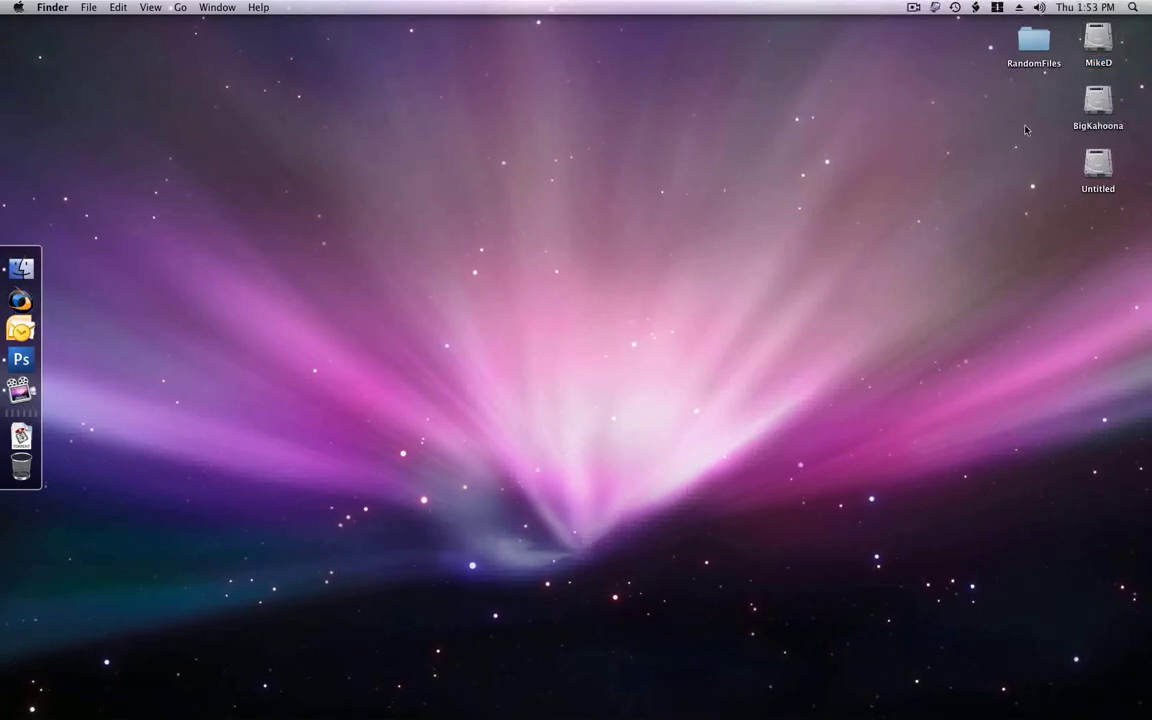
double_click(1095, 45)
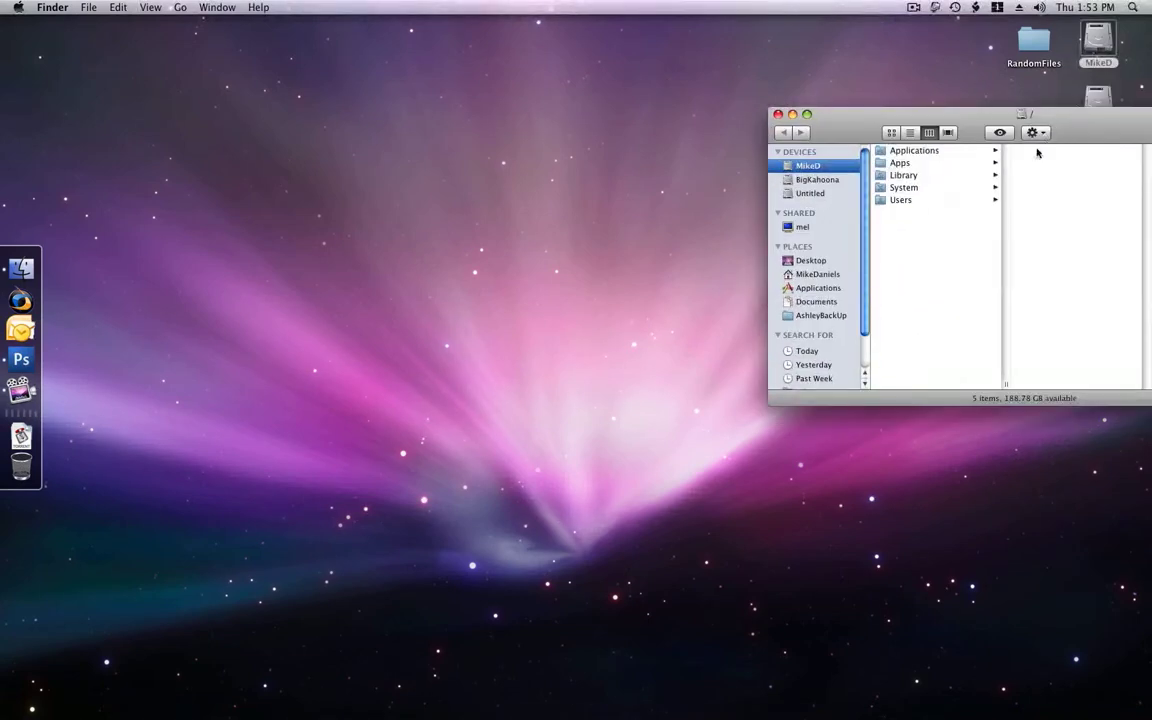
drag(1058, 120, 660, 184)
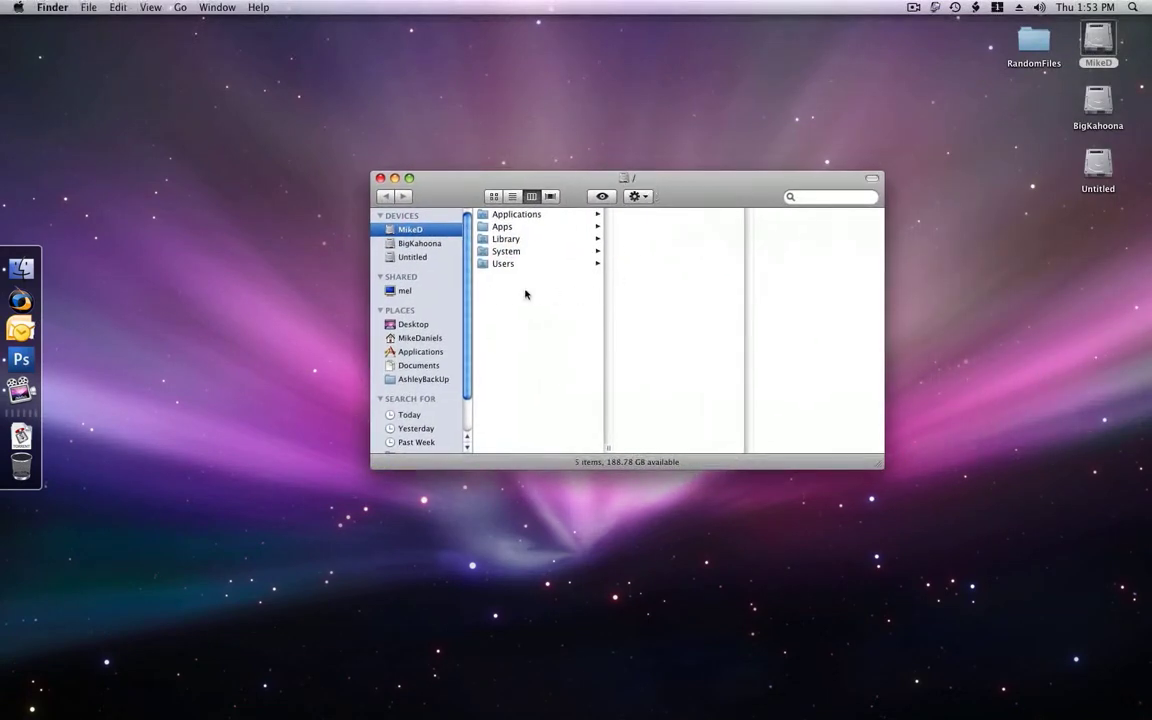
Browse the MikeD drive's Applications folder, with its 60 items, in column view.
click(539, 215)
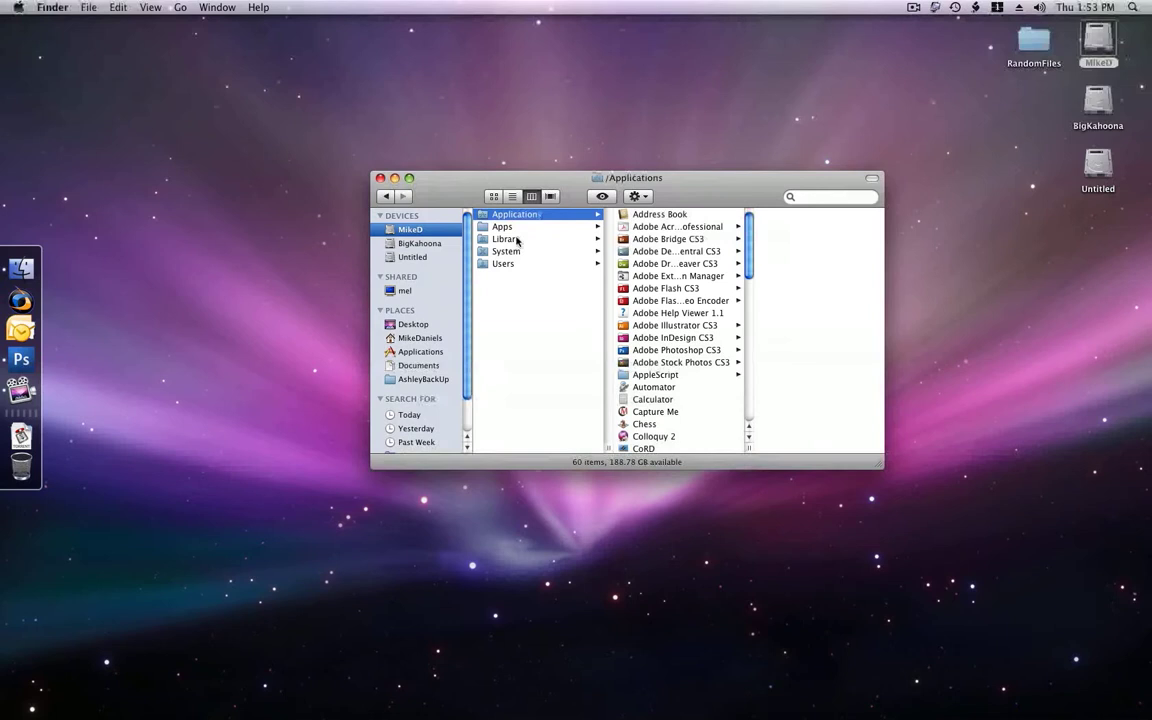
click(495, 227)
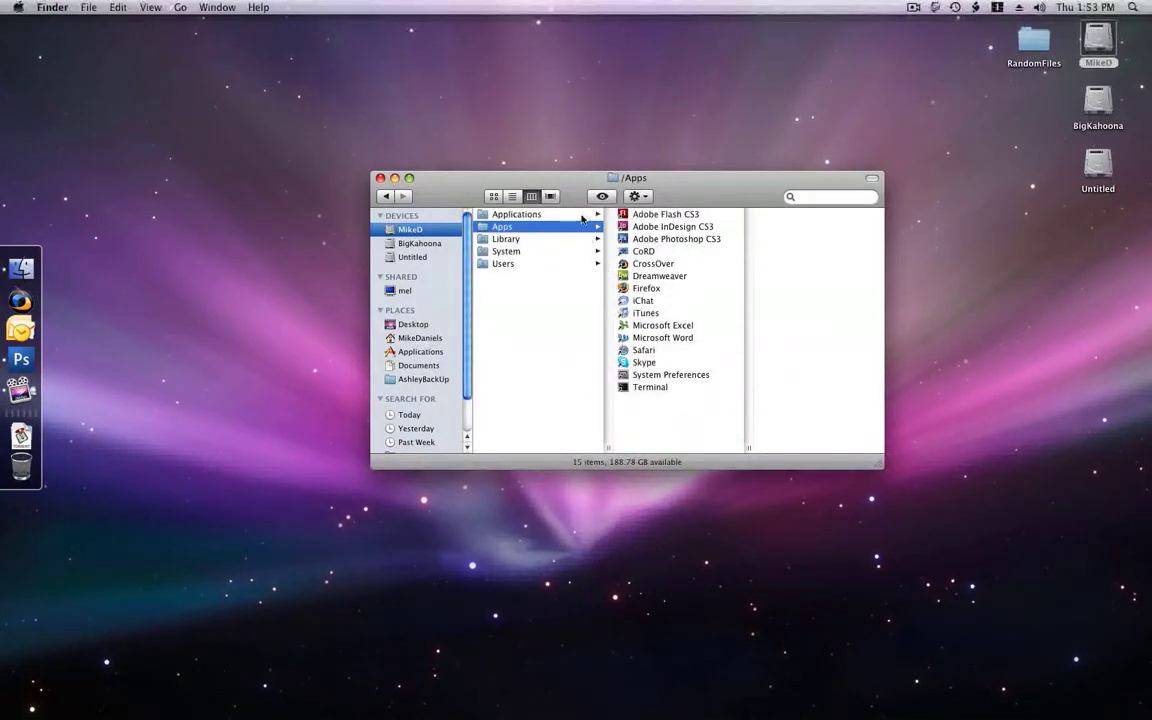
click(527, 214)
scroll(666, 265, down, 3)
scroll(666, 265, down, 5)
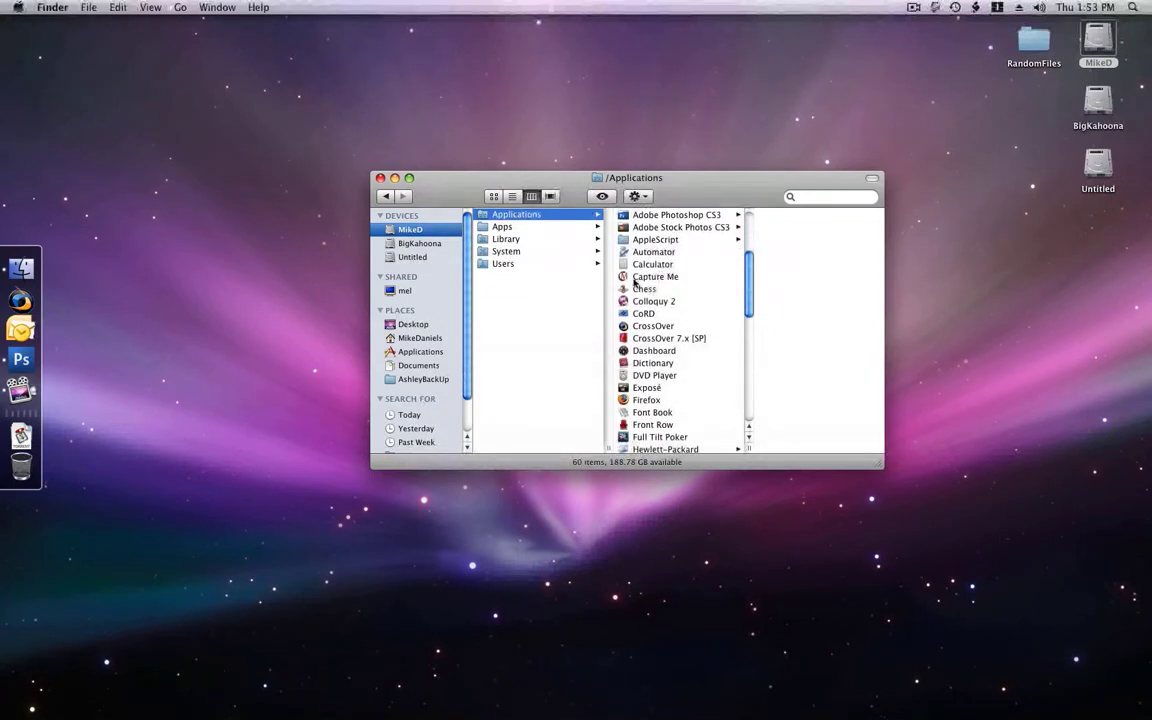
Create a folder named 'TestApps' at the MikeD drive's top level, then view the Apps folder.
right_click(523, 298)
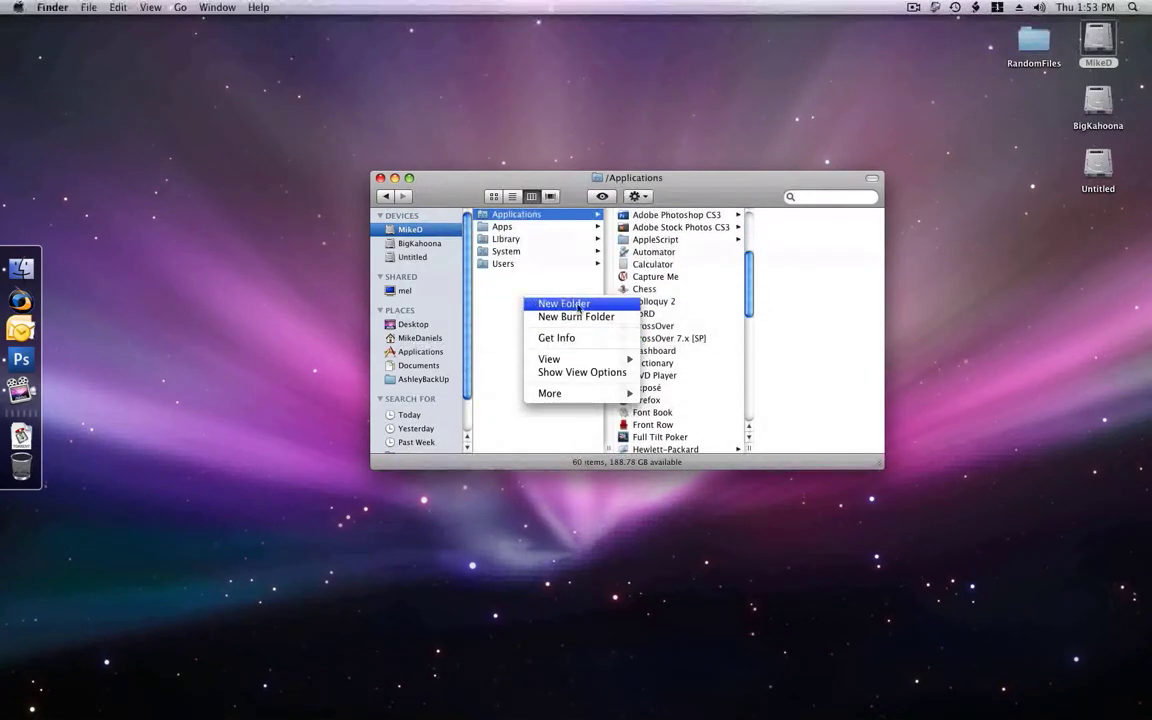
click(578, 305)
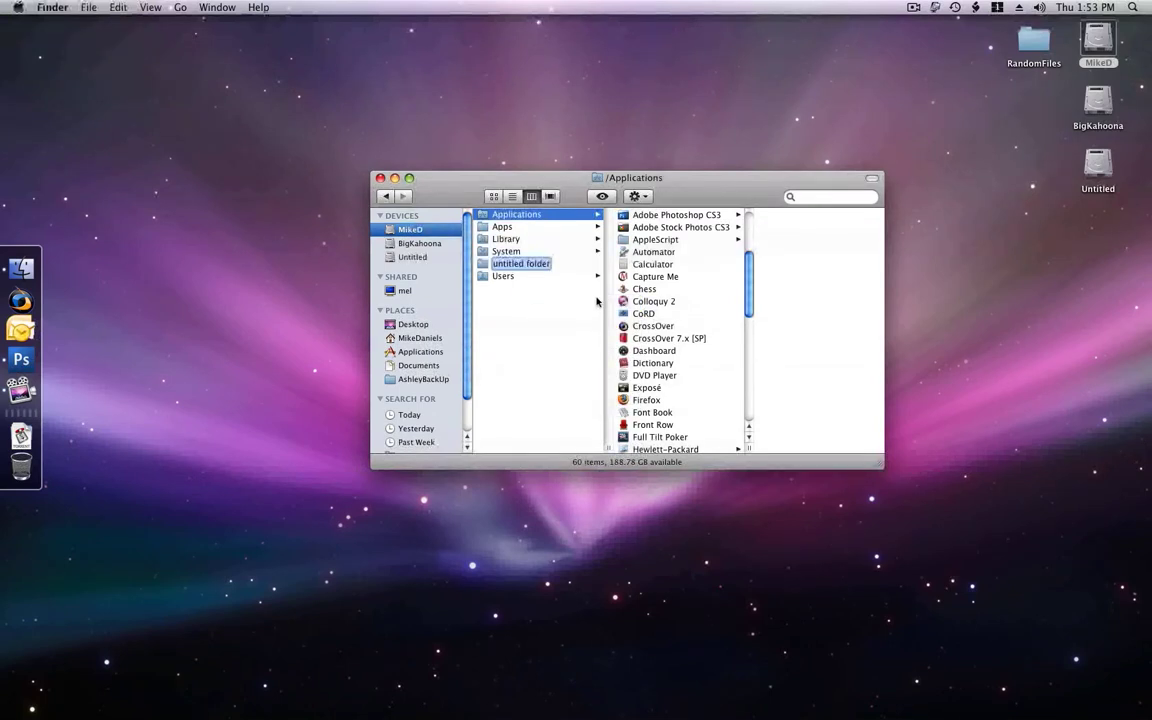
text(TestApps)
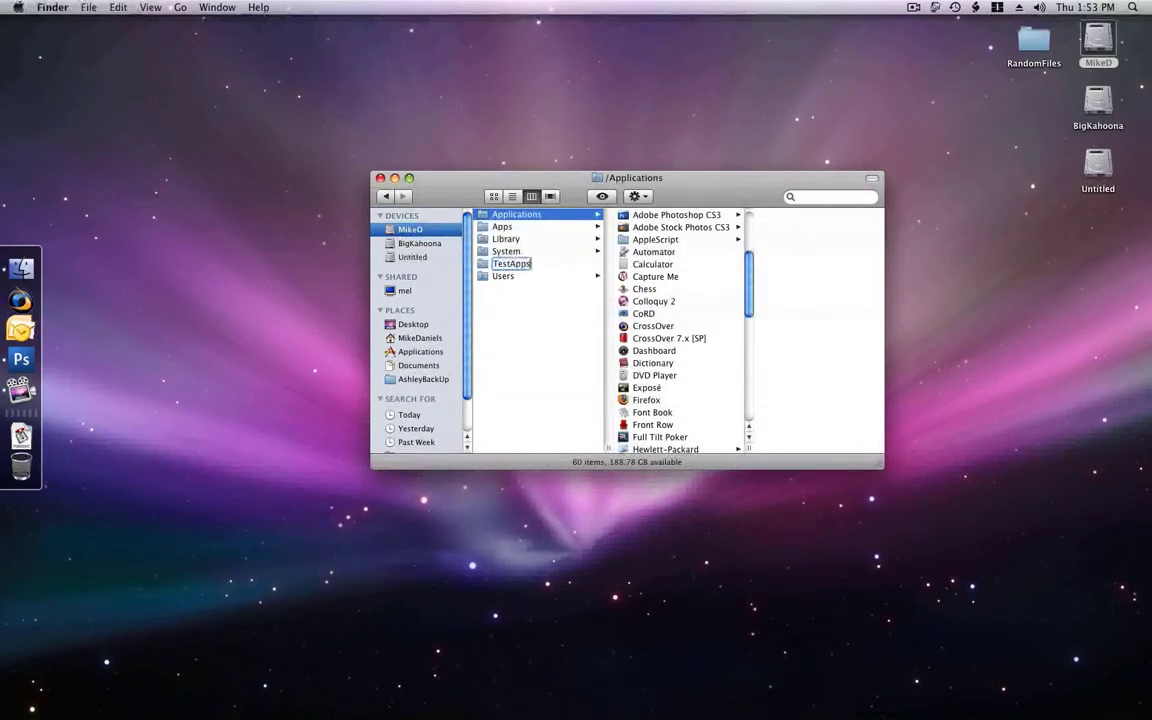
key(Return)
click(525, 263)
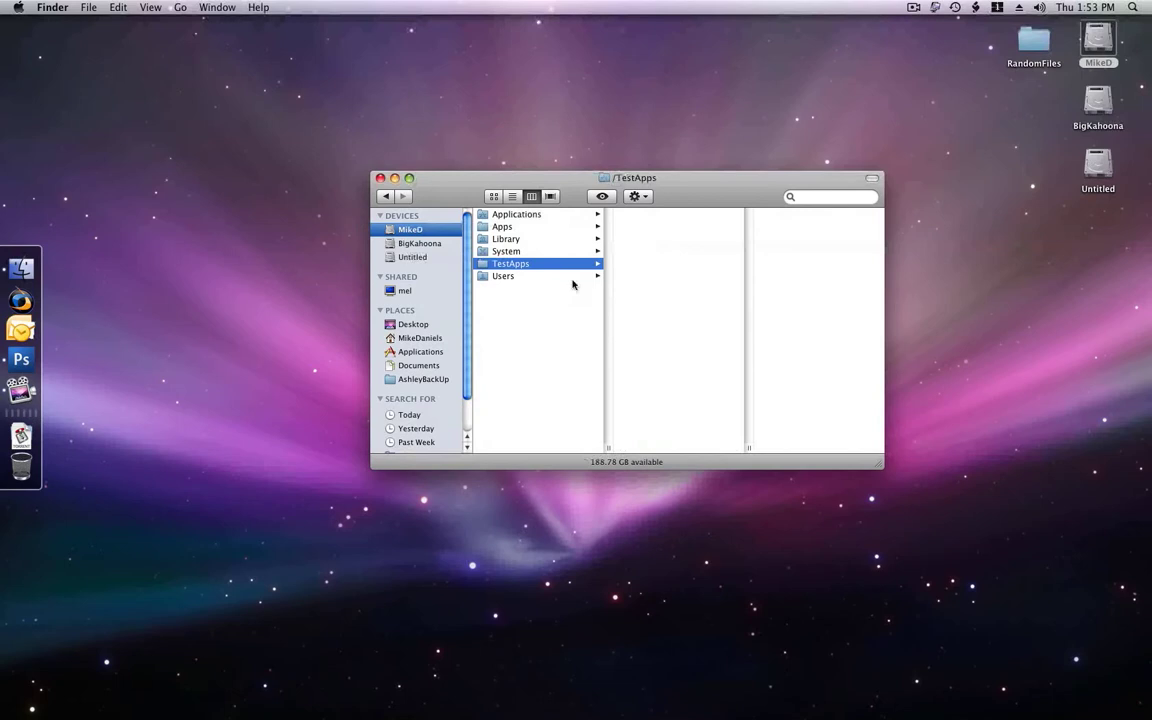
click(563, 228)
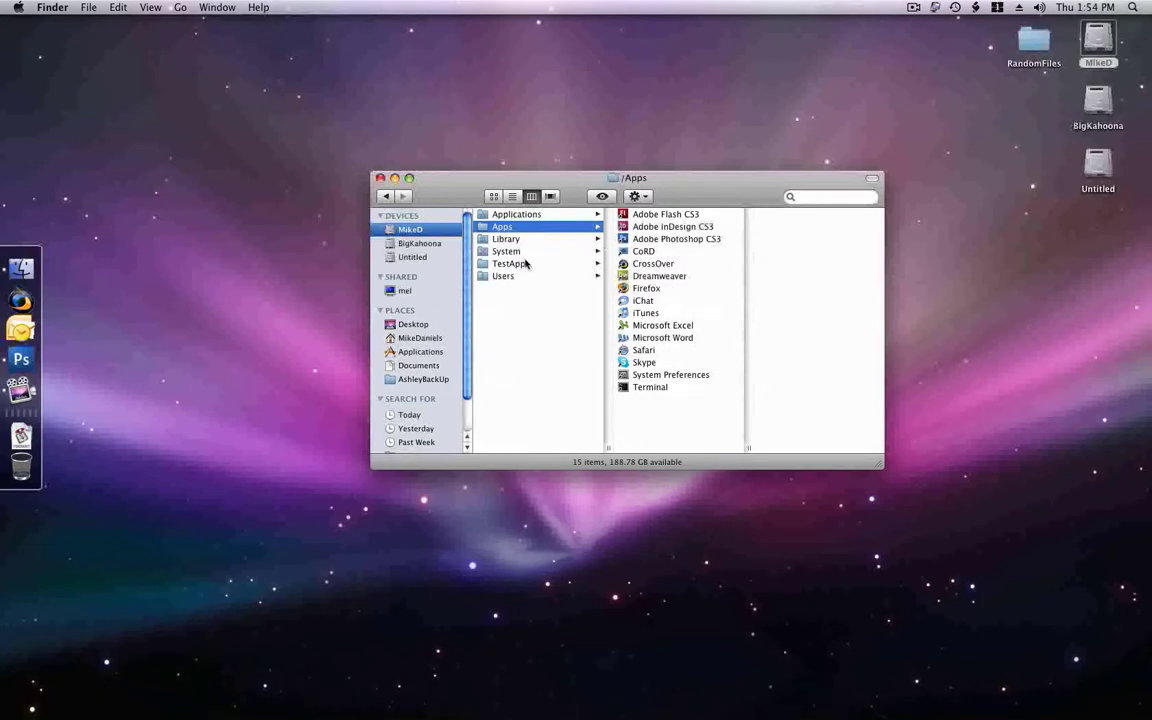
Select Colloquy 2 and Address Book in Applications and make aliases of both.
click(530, 214)
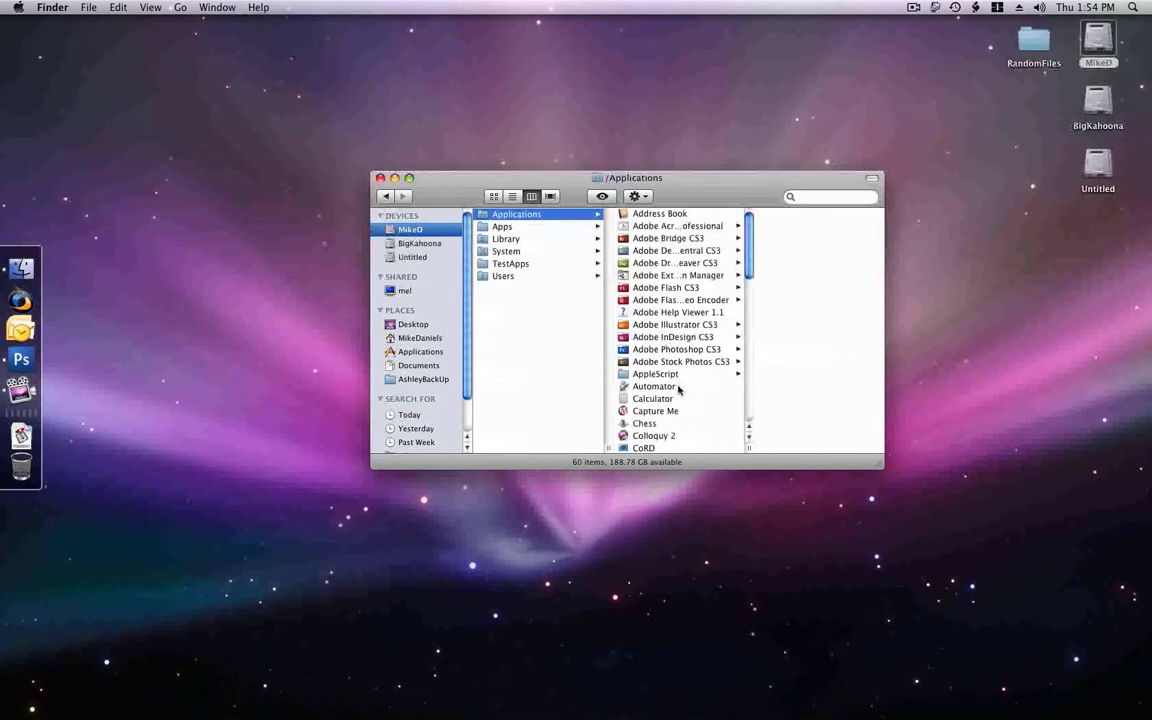
scroll(678, 390, down, 5)
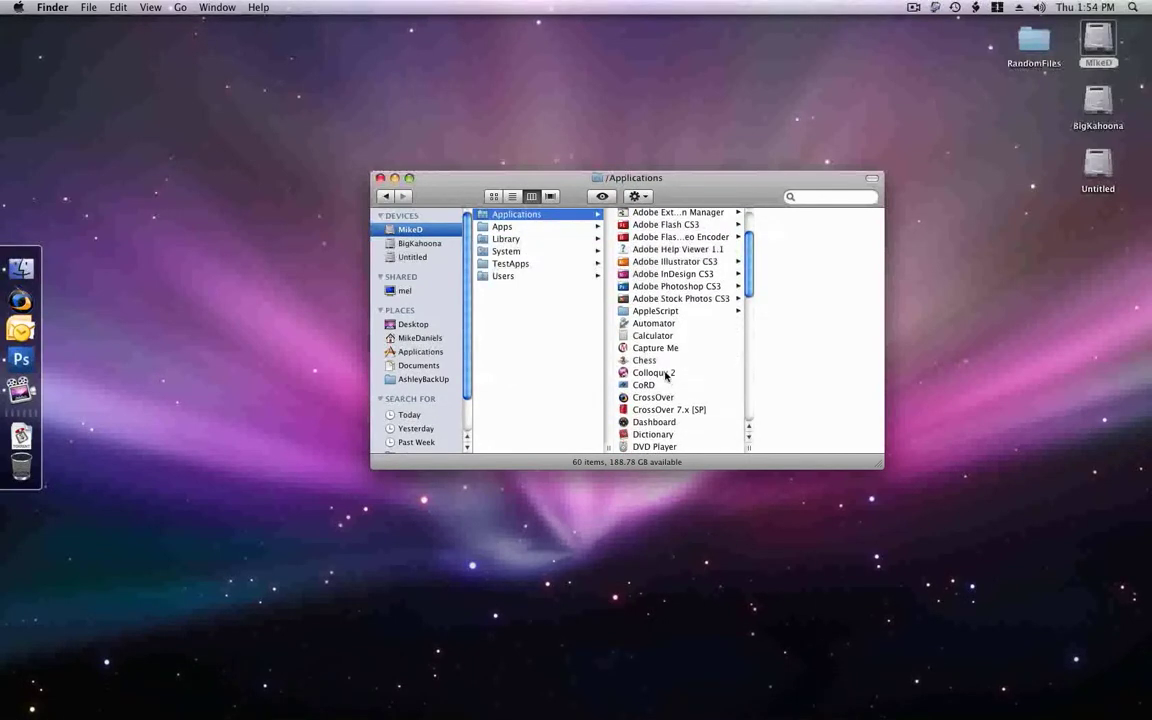
click(666, 375)
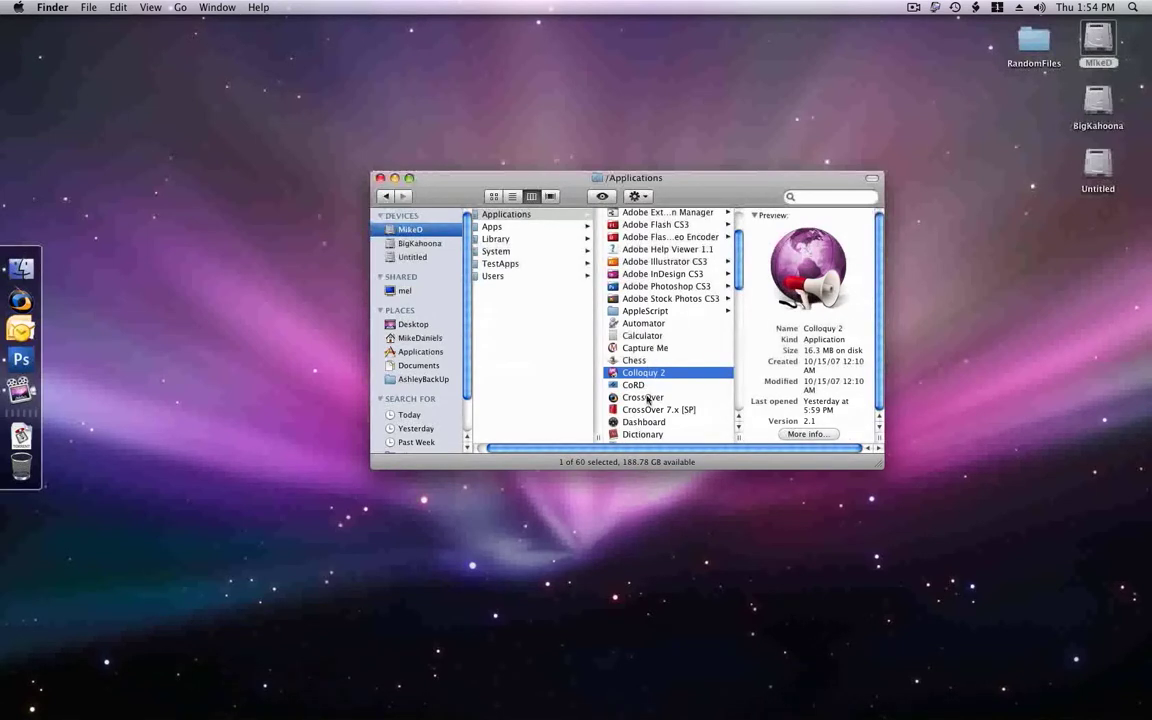
scroll(657, 256, up, 5)
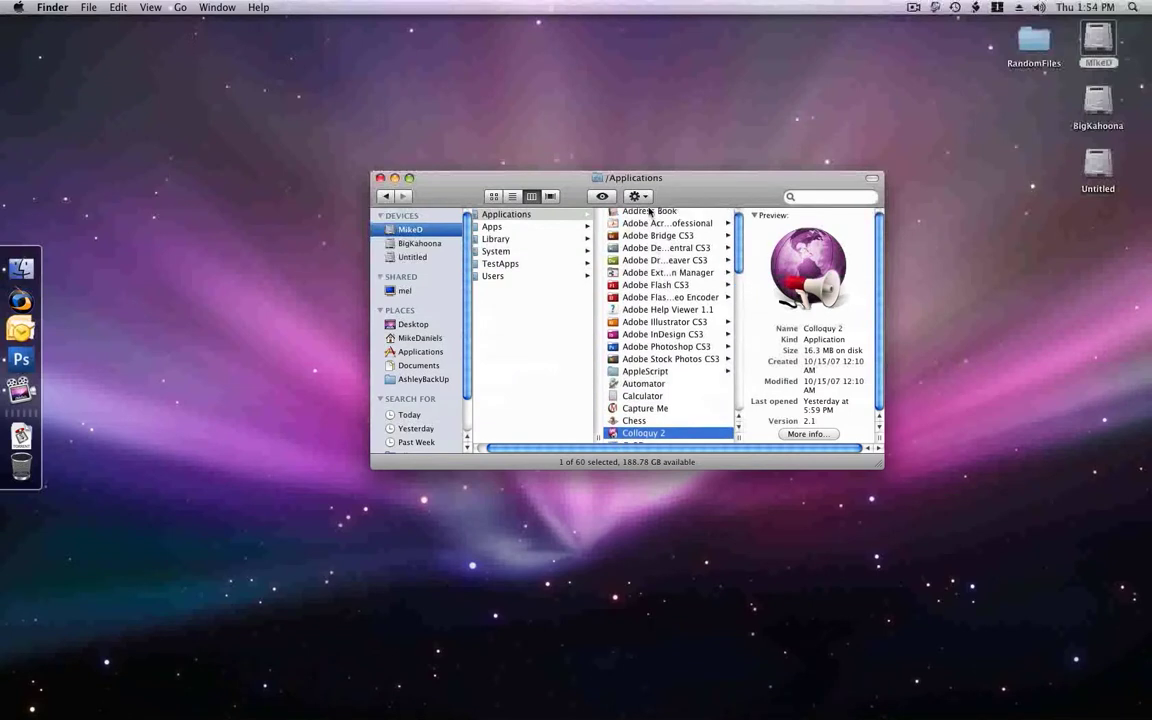
super+click(649, 211)
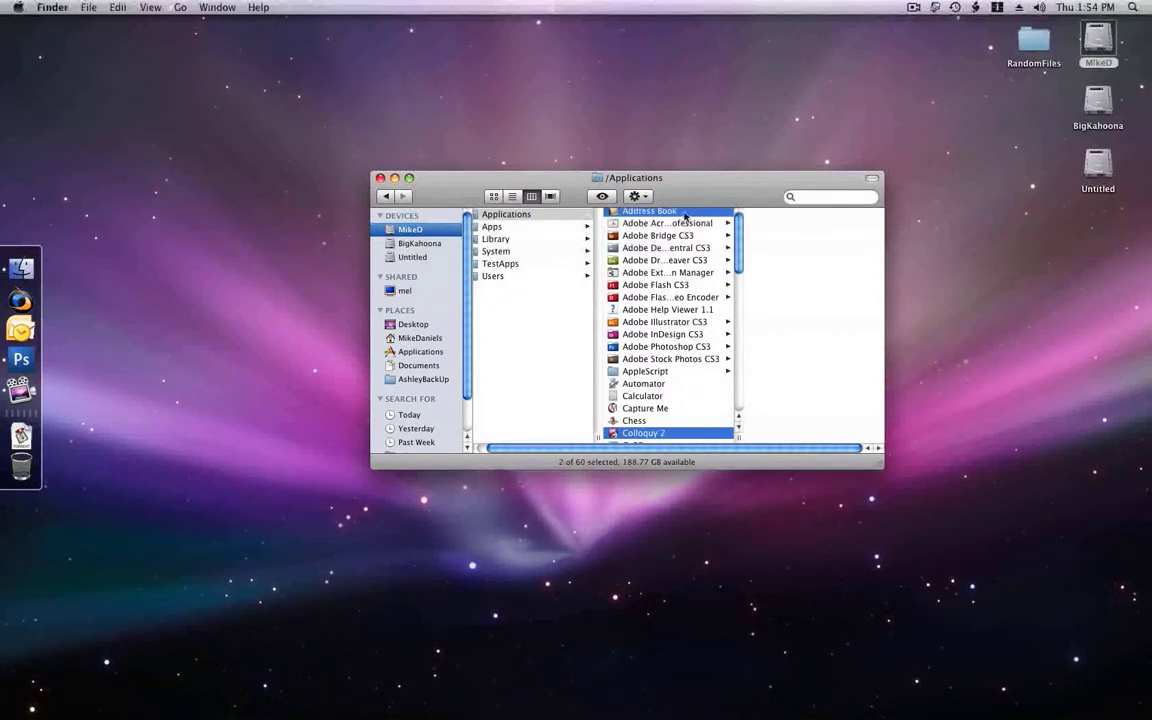
right_click(686, 215)
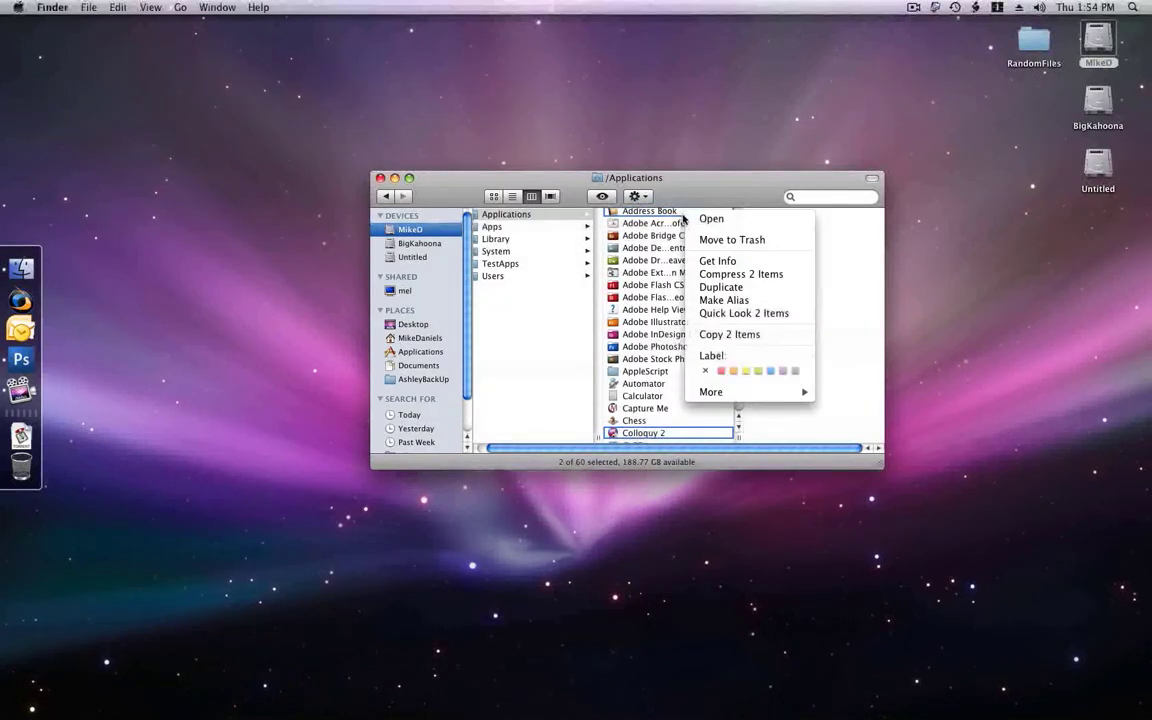
click(722, 300)
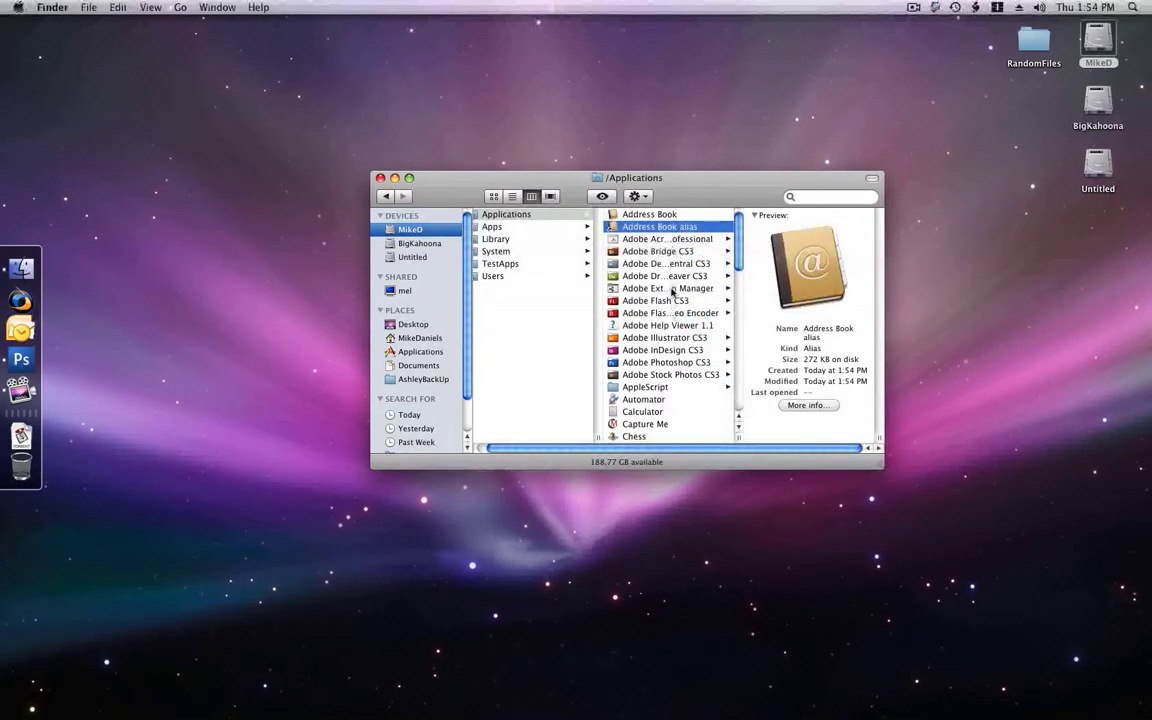
Drag the Address Book and Colloquy 2 aliases into TestApps and confirm it holds 2 items.
scroll(675, 325, down, 4)
scroll(678, 328, down, 2)
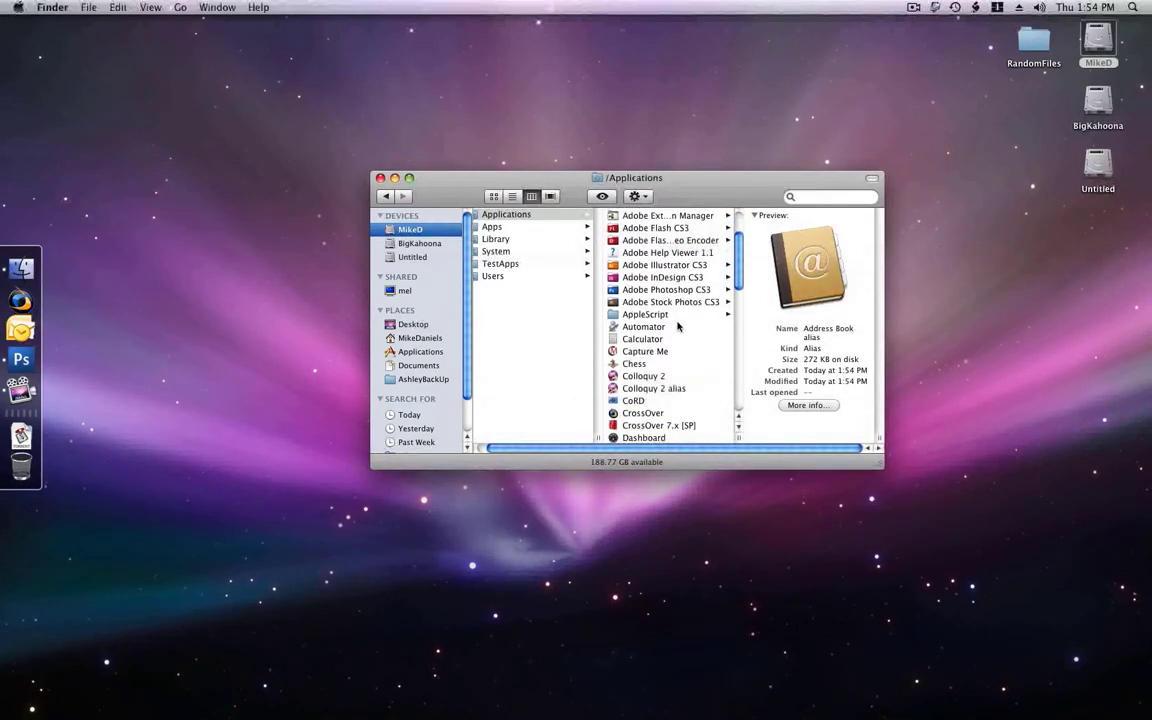
scroll(675, 300, up, 5)
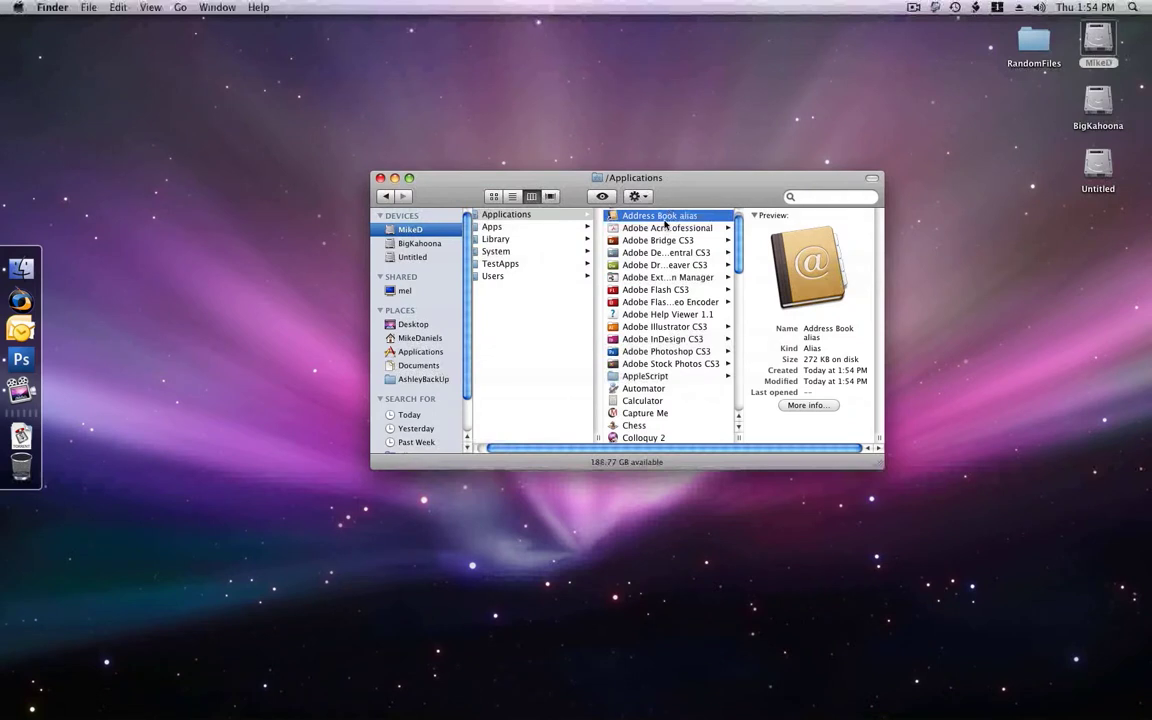
scroll(666, 224, down, 1)
scroll(666, 230, down, 3)
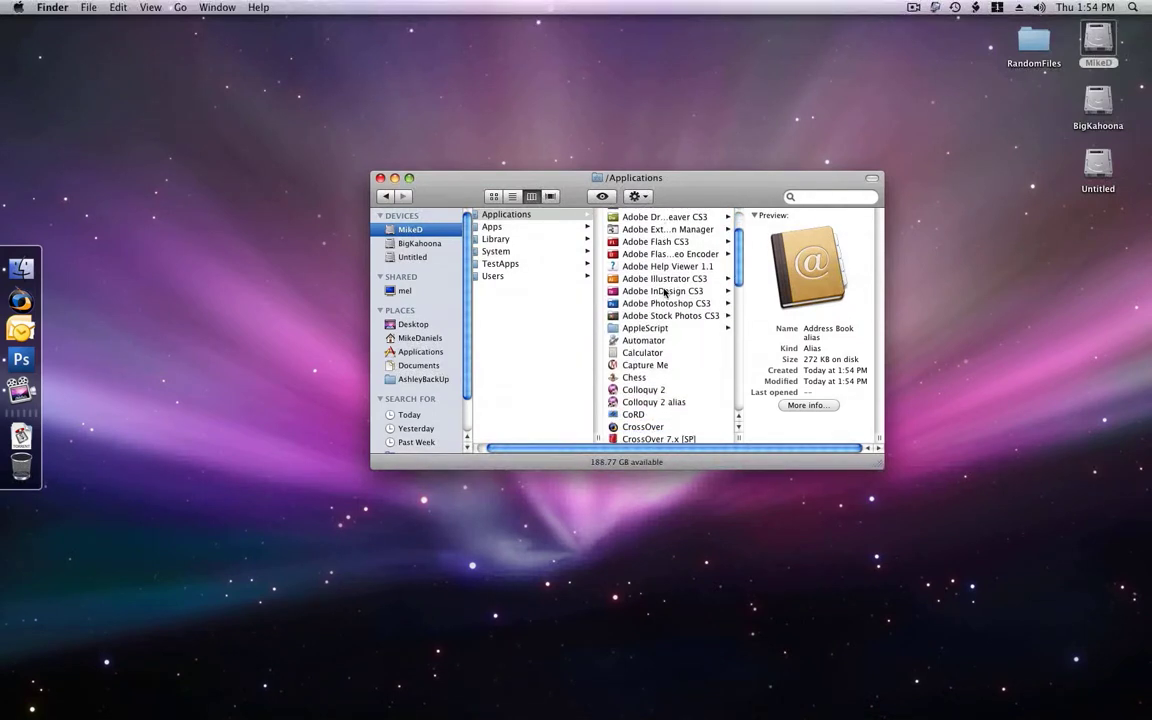
drag(666, 403, 510, 264)
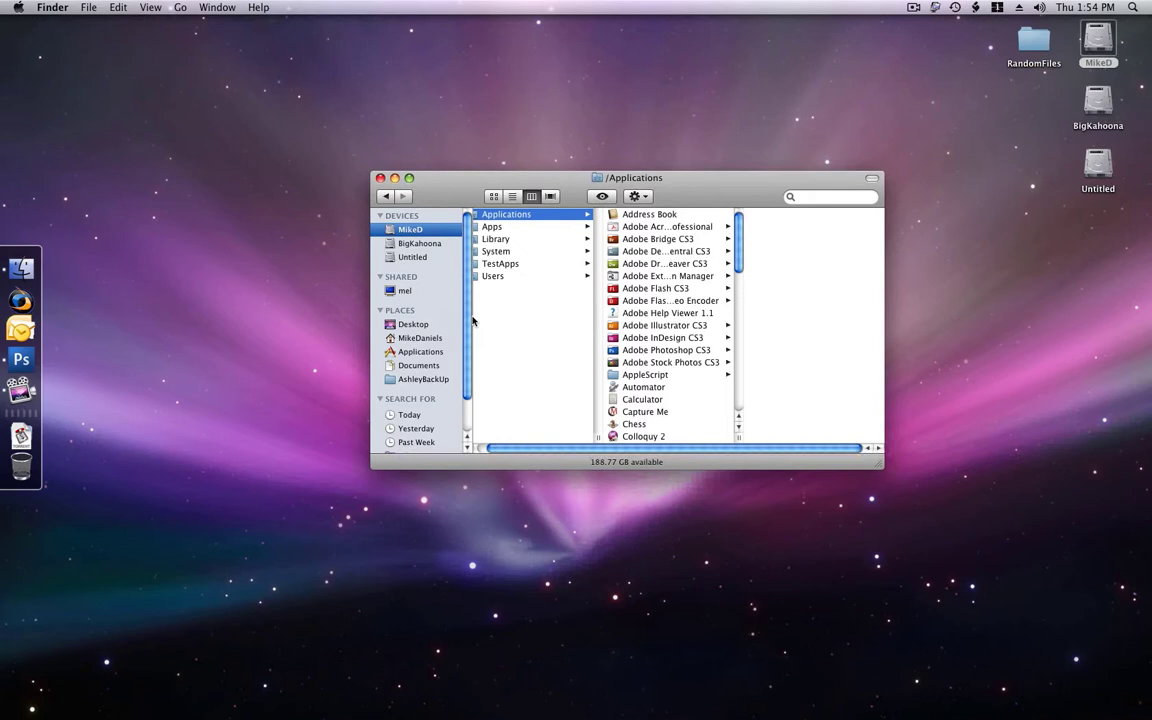
click(490, 264)
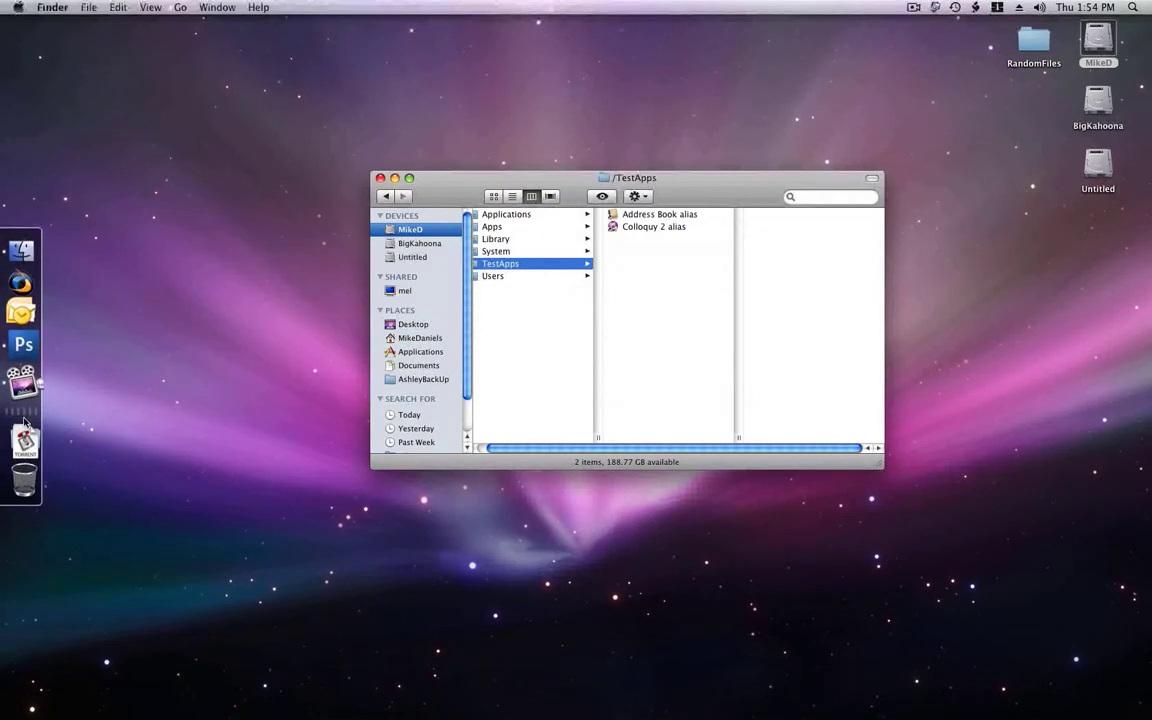
Add TestApps to the Dock as a stack, preview its two aliases, then drag it off.
drag(25, 420, 62, 401)
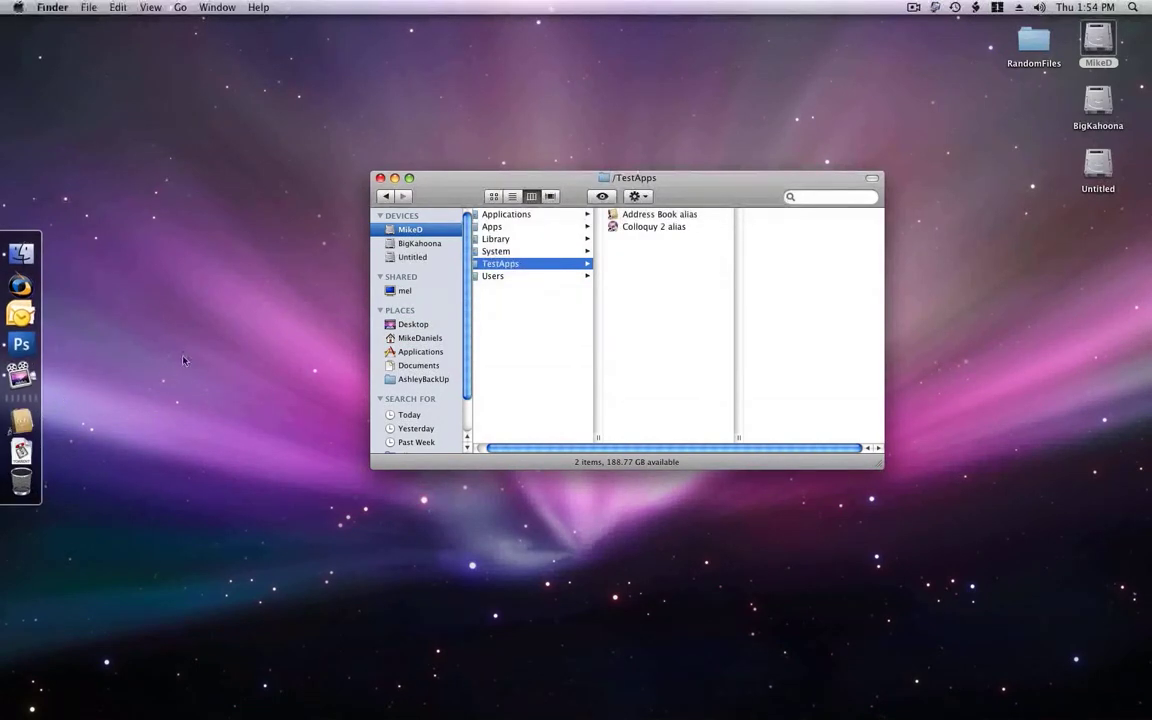
click(380, 178)
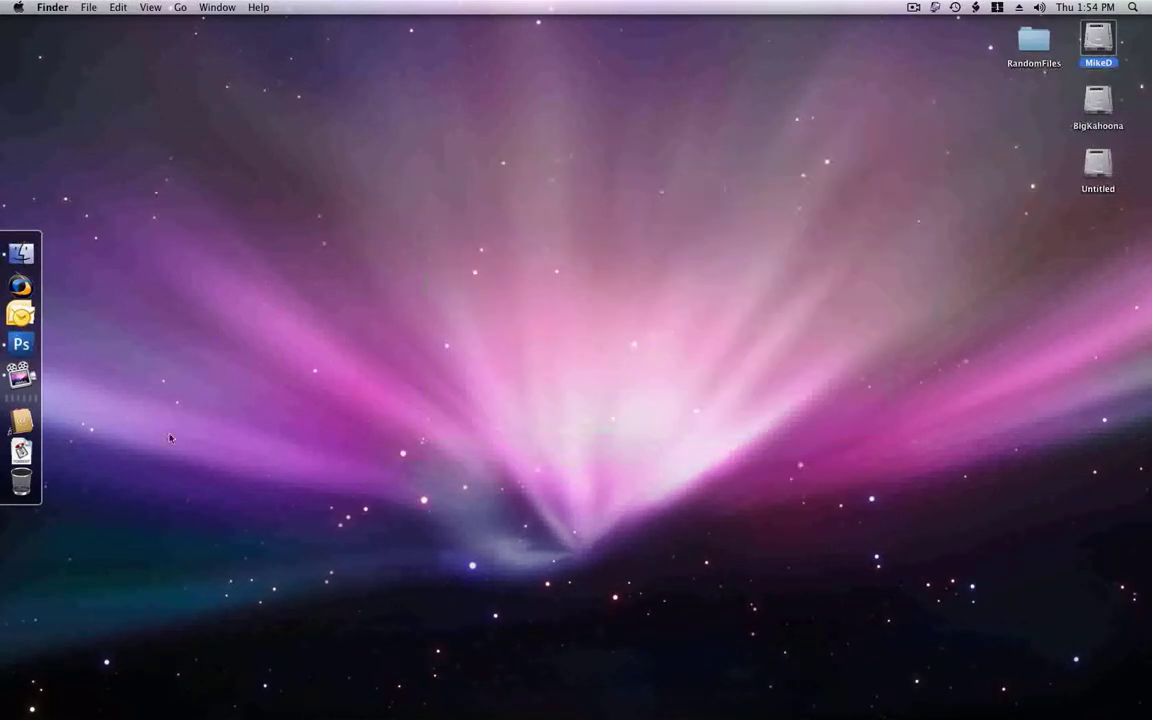
click(33, 430)
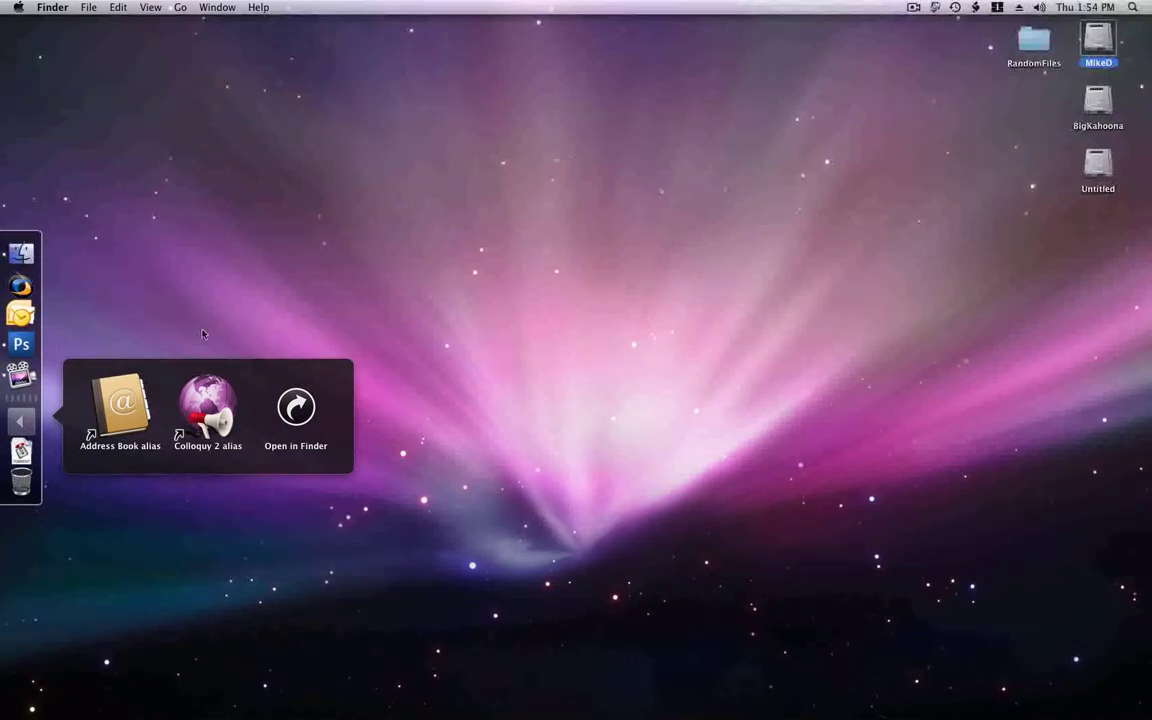
click(184, 300)
drag(27, 422, 192, 402)
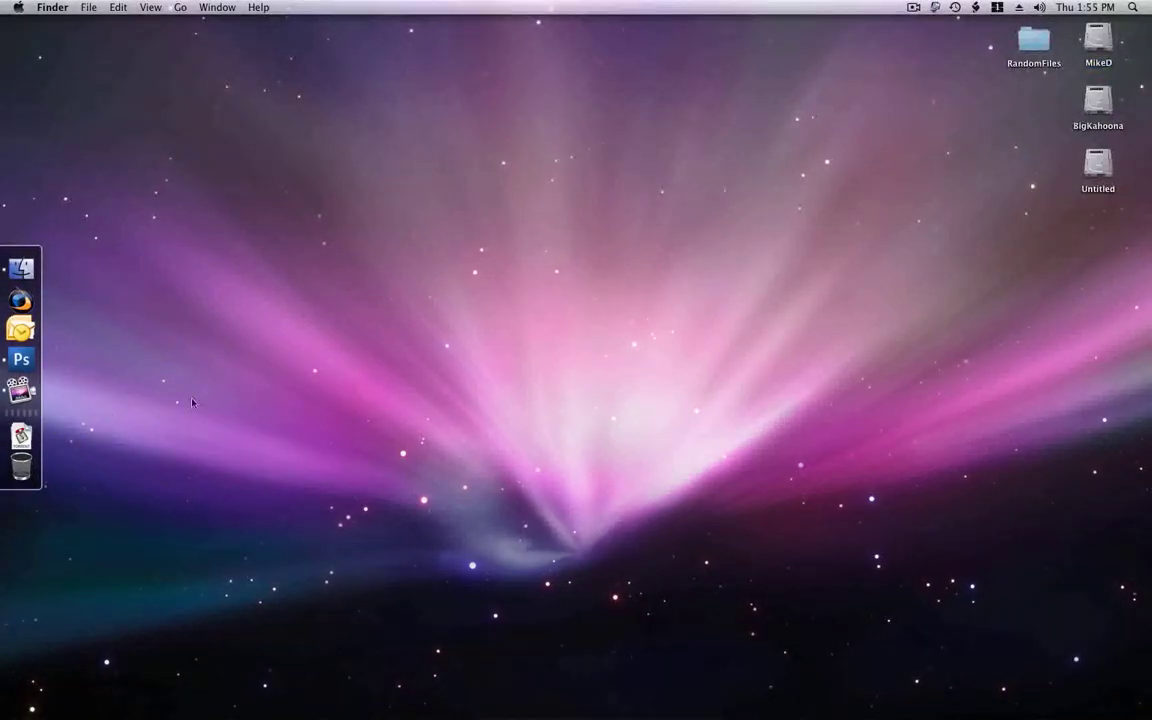
Drag the MikeD drive's Apps folder beside the Trash and show its 15-shortcut grid.
double_click(1098, 40)
drag(489, 227, 19, 421)
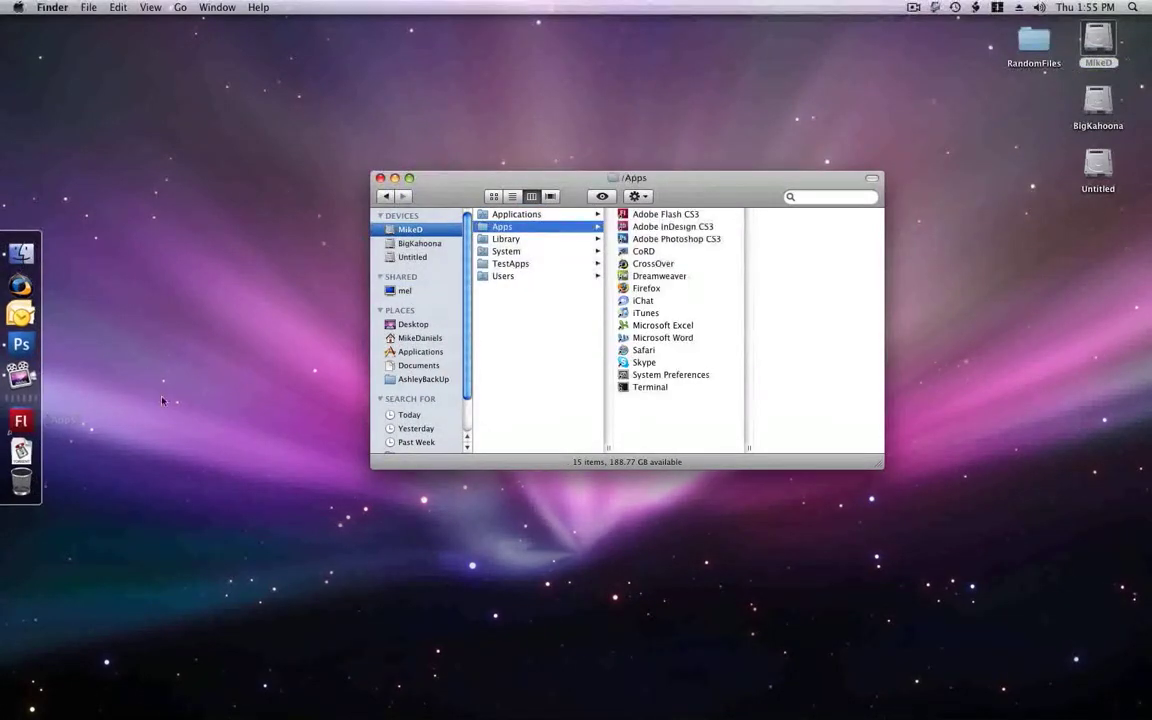
click(22, 420)
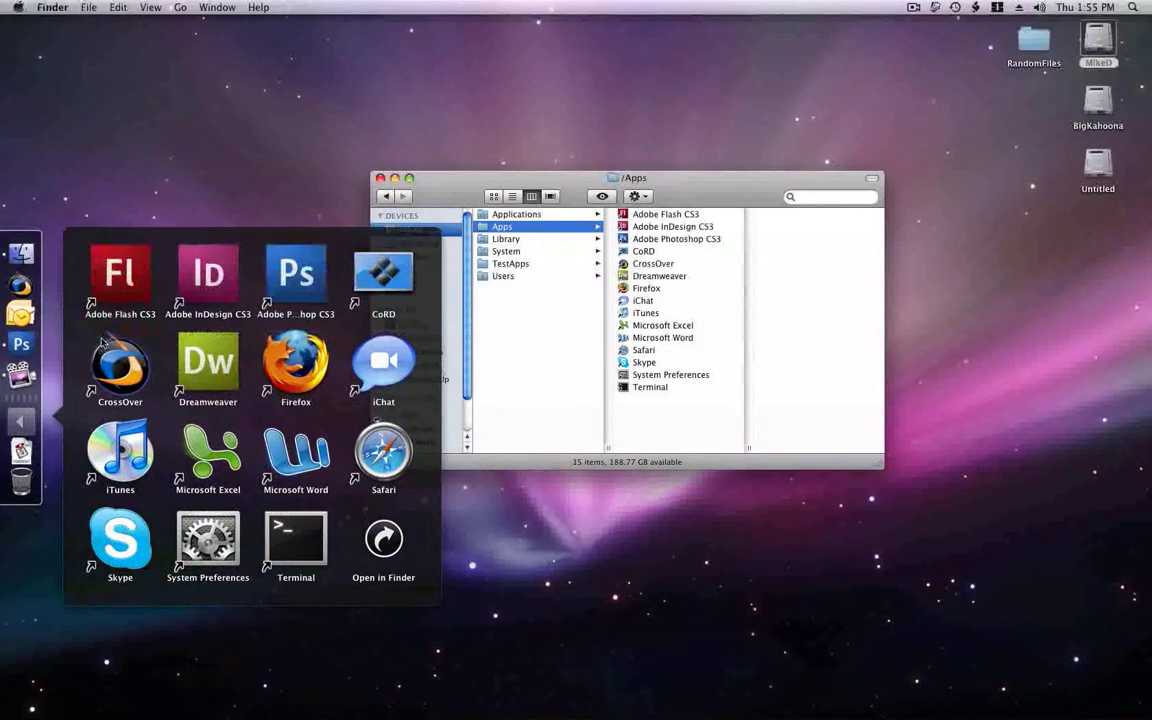